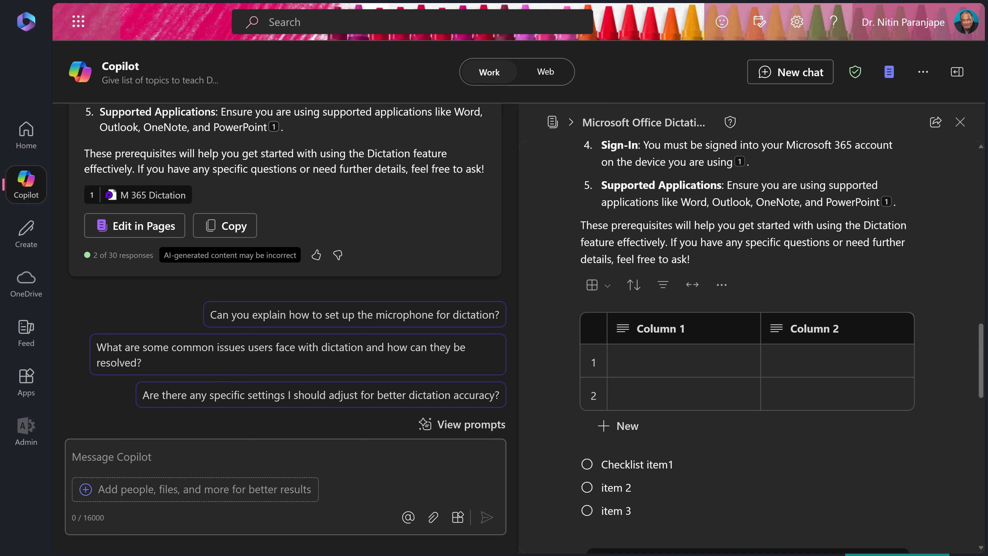
Review the table, checklist and Tasks section in the Microsoft Office Dictation page
scroll(747, 331, down, 10)
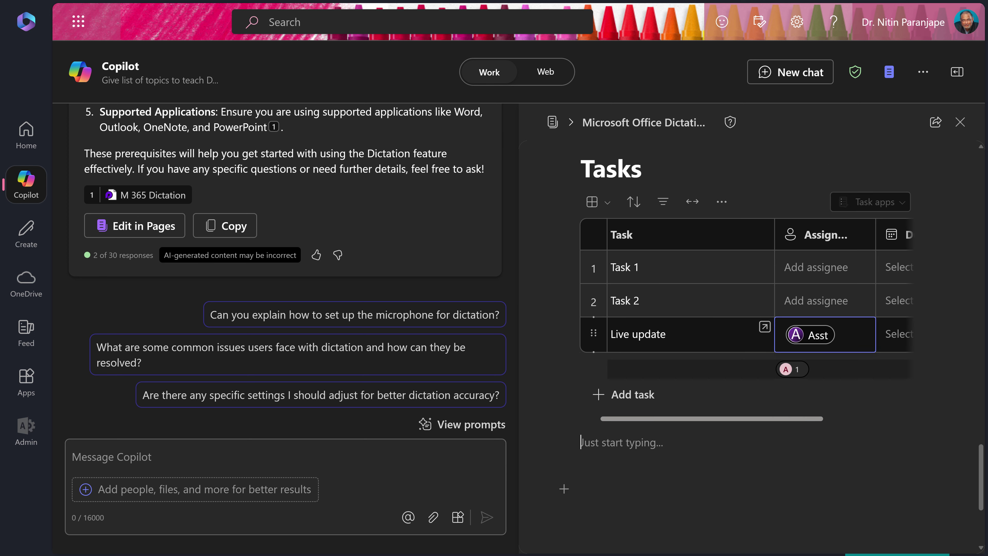
scroll(747, 319, up, 5)
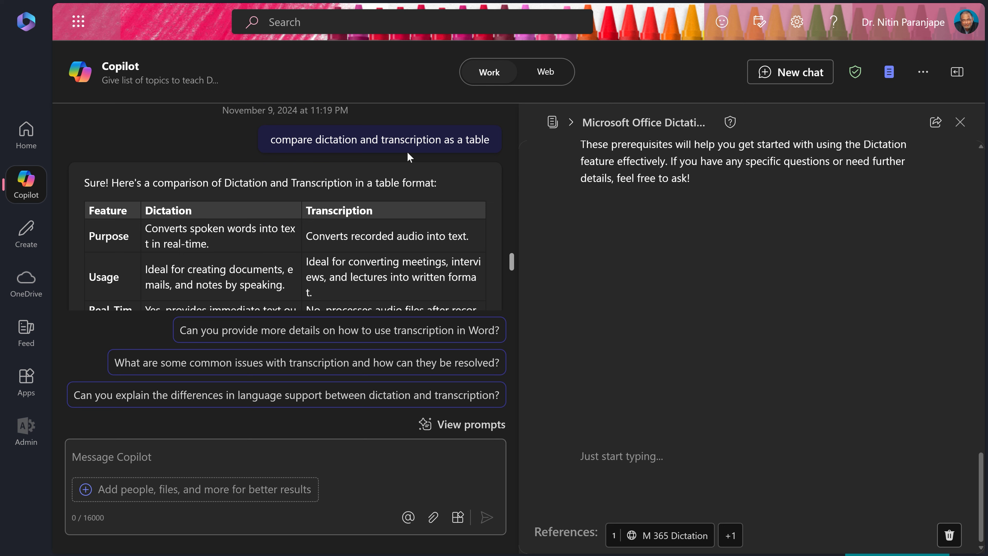
Add the dictation and transcription comparison response to the page and enter "Table is now editable!" under Real-Time in the Feature column
scroll(366, 231, down, 4)
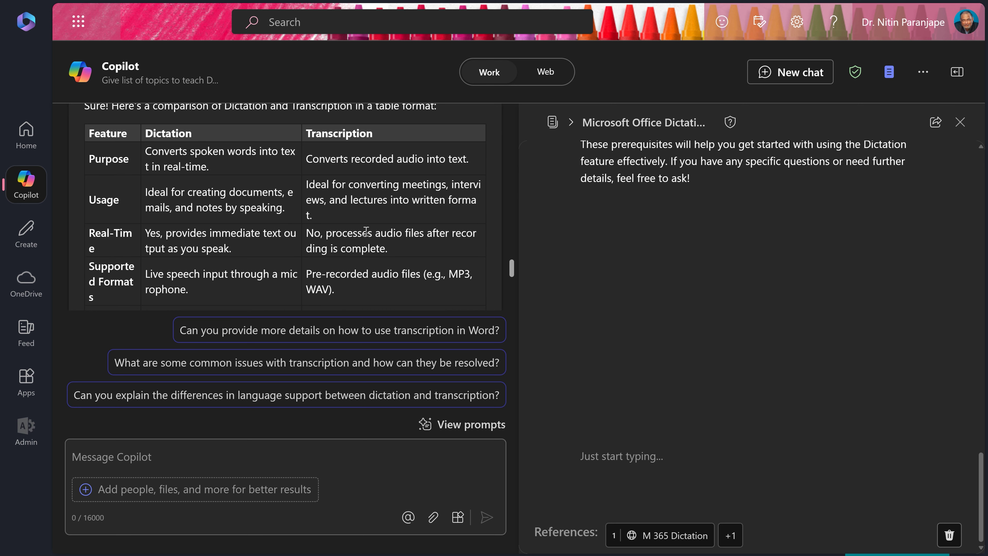
scroll(367, 250, down, 2)
scroll(367, 248, down, 3)
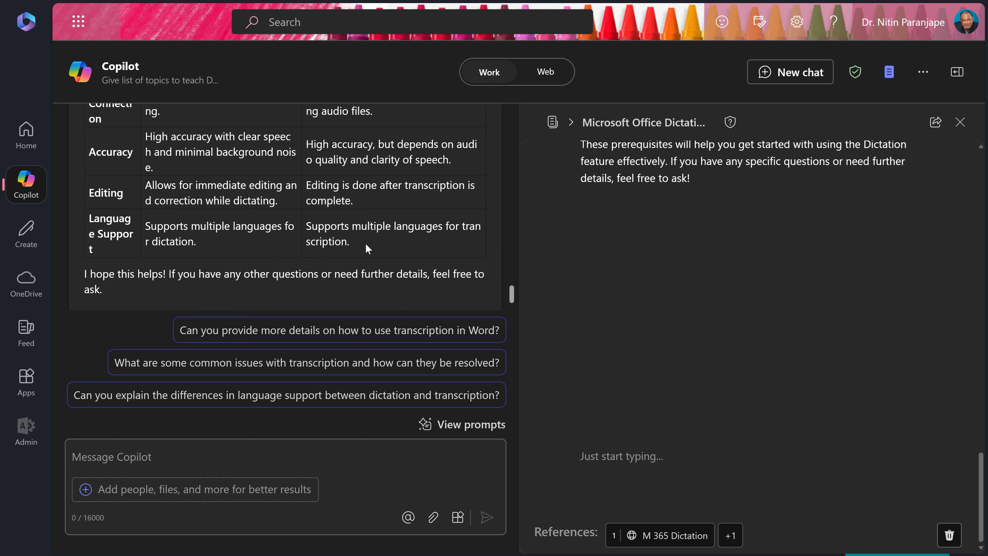
scroll(368, 249, down, 2)
click(165, 251)
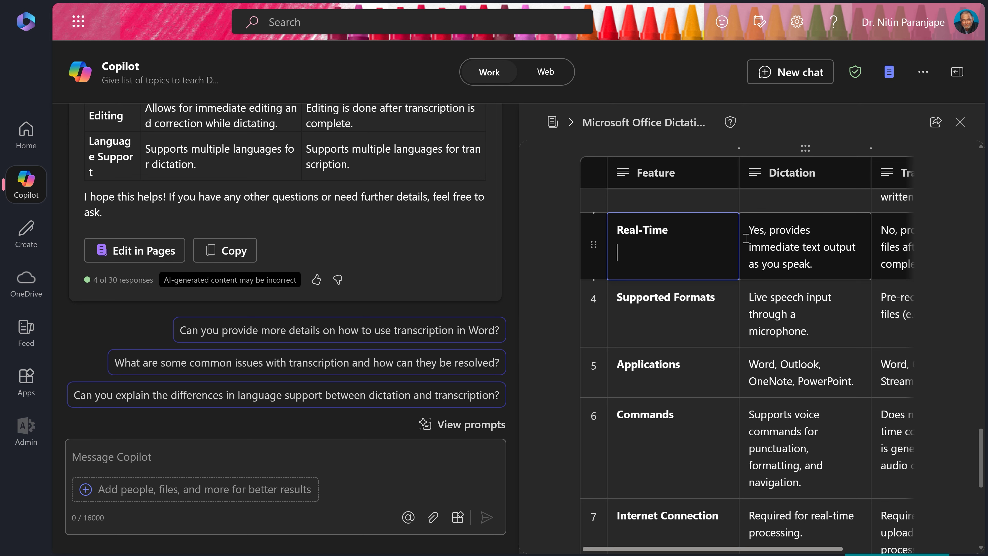
text(Table is now editable!)
Insert a new column after Feature in the comparison table and open its column type options
scroll(735, 195, up, 3)
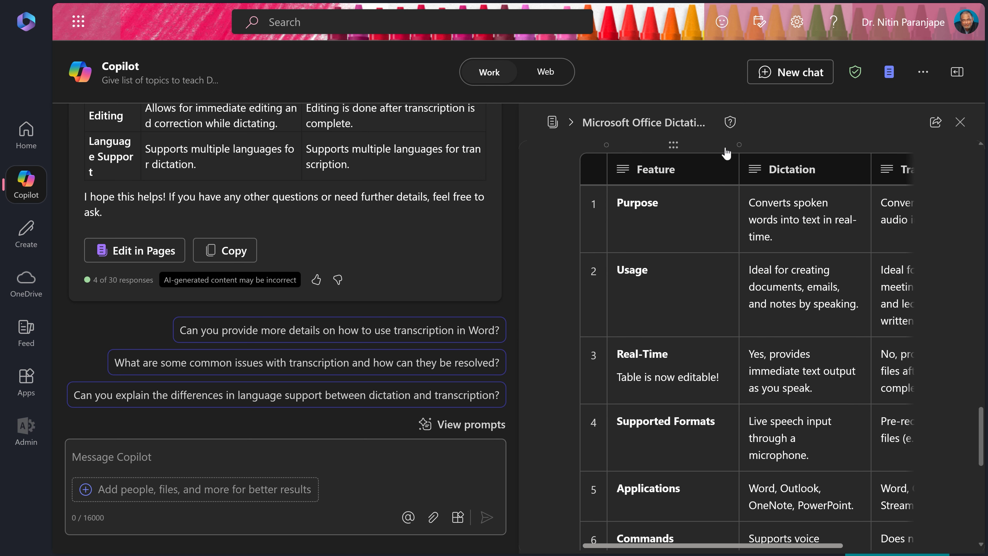
click(738, 146)
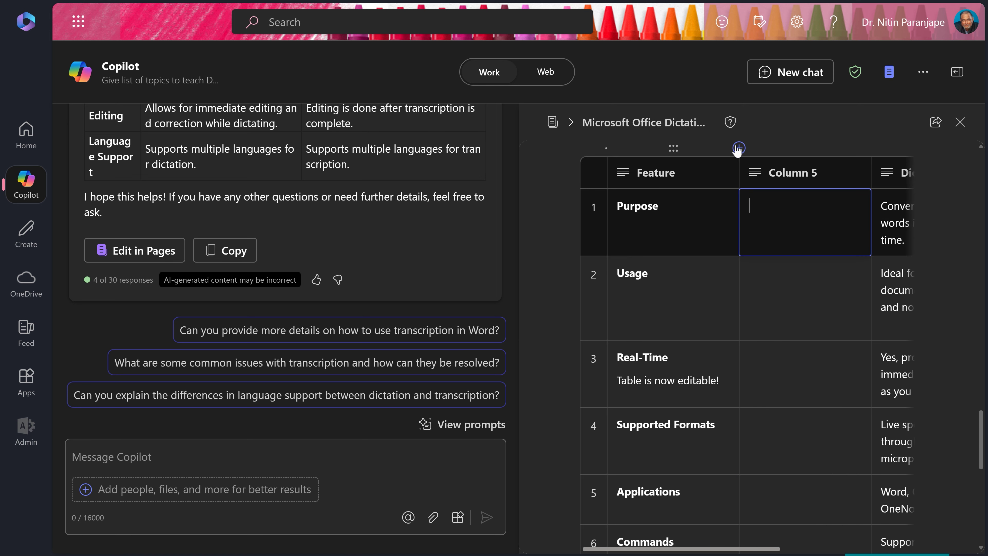
click(855, 172)
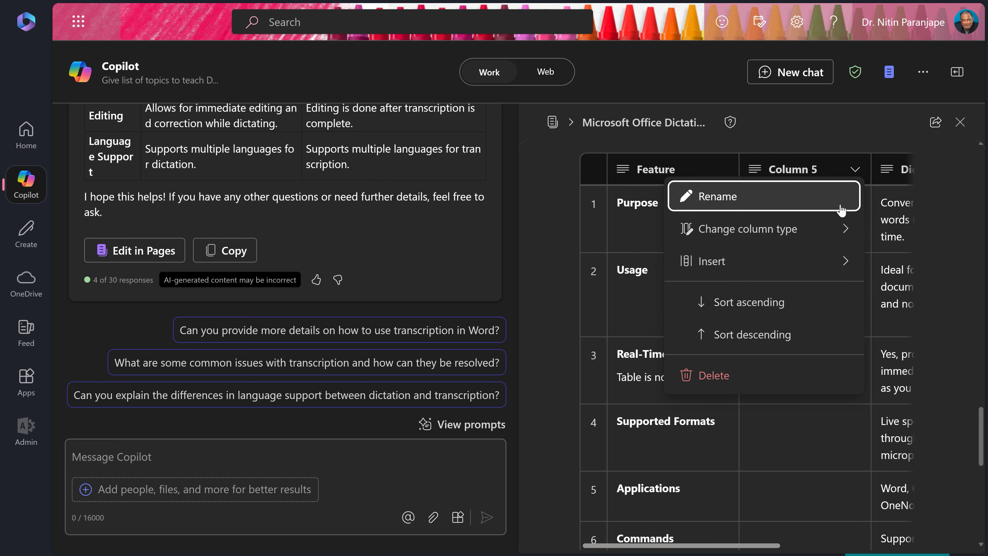
click(837, 227)
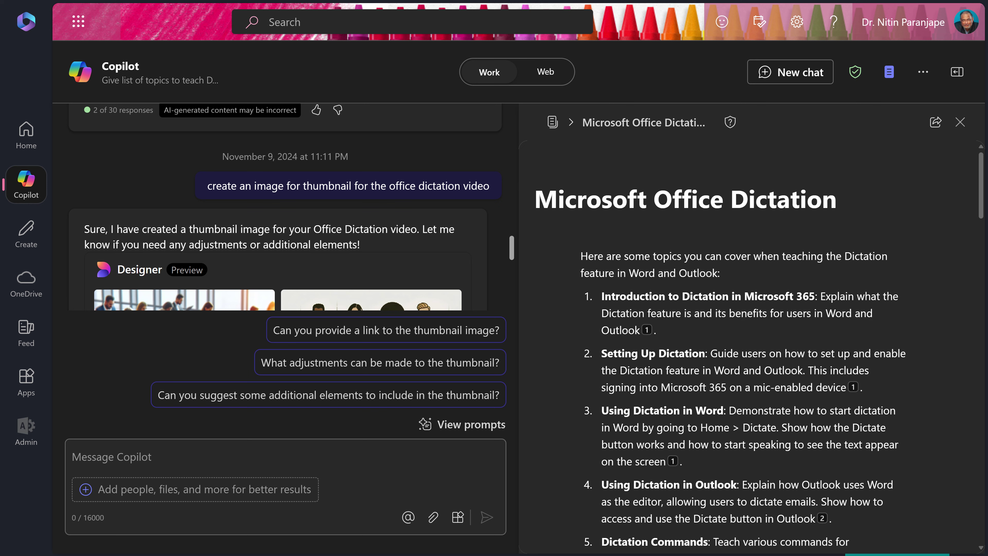
View the generated thumbnail of the man speaking at a desk microphone at full size, and close the preview
scroll(279, 206, down, 5)
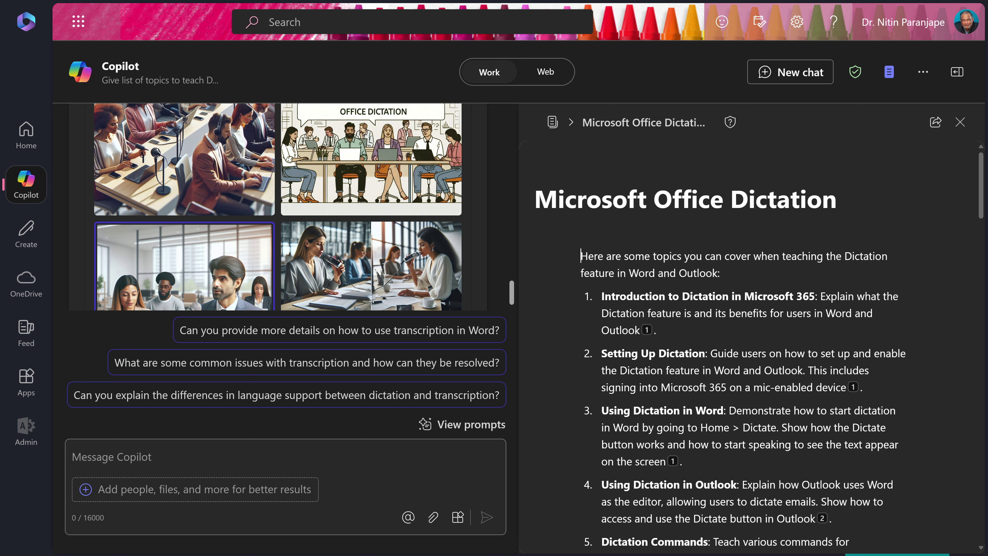
click(184, 266)
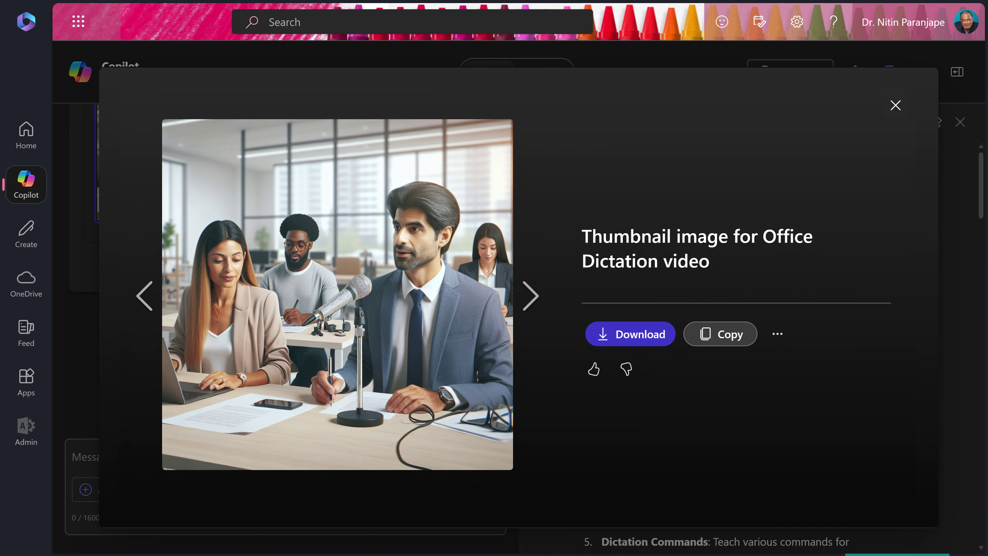
key(Escape)
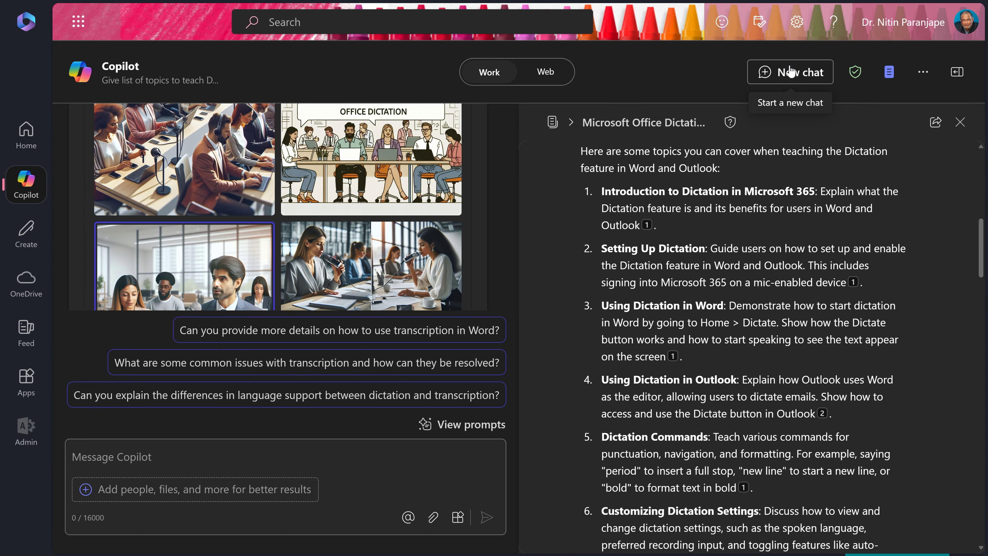
Start a new chat, return to the "Give list of topics to teach" chat, and reopen its linked page for review
click(789, 71)
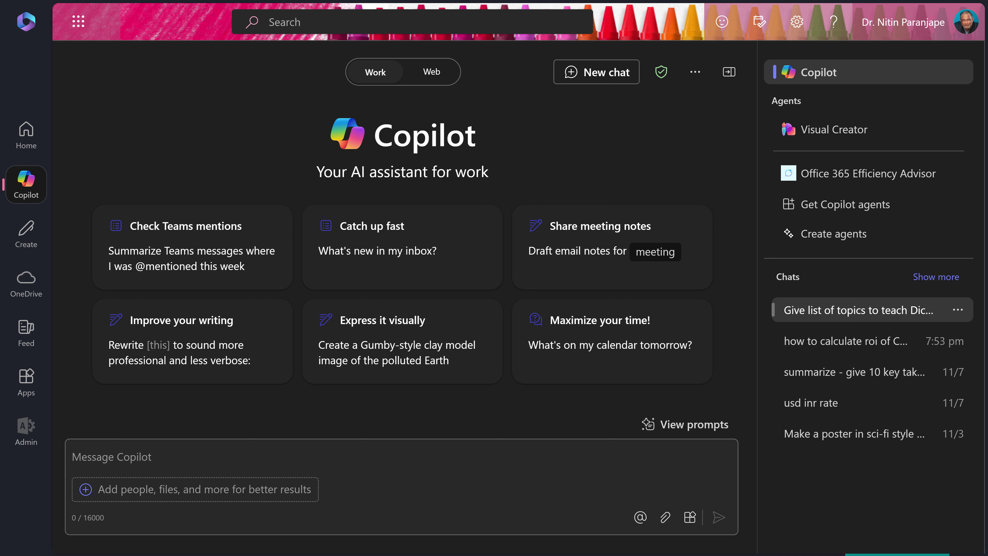
click(881, 315)
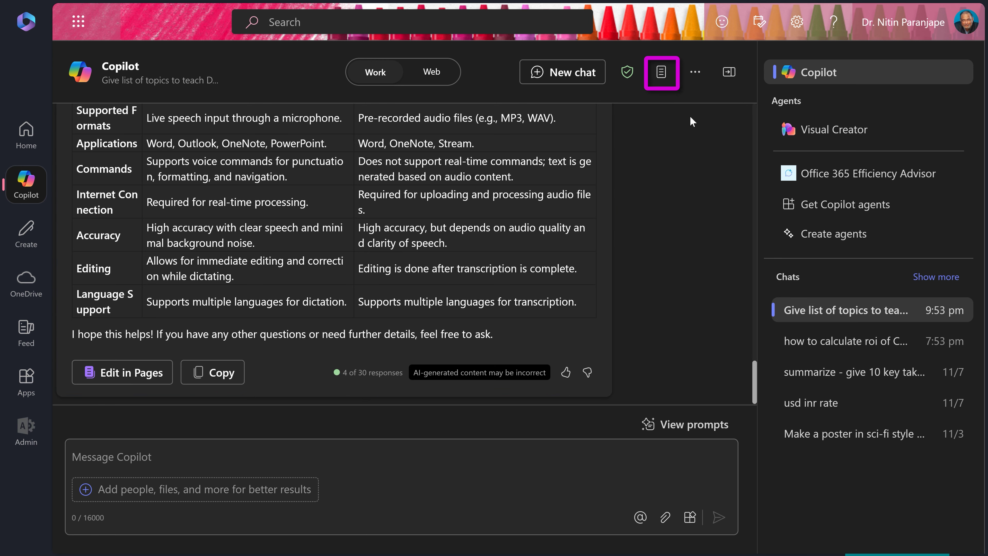
click(663, 74)
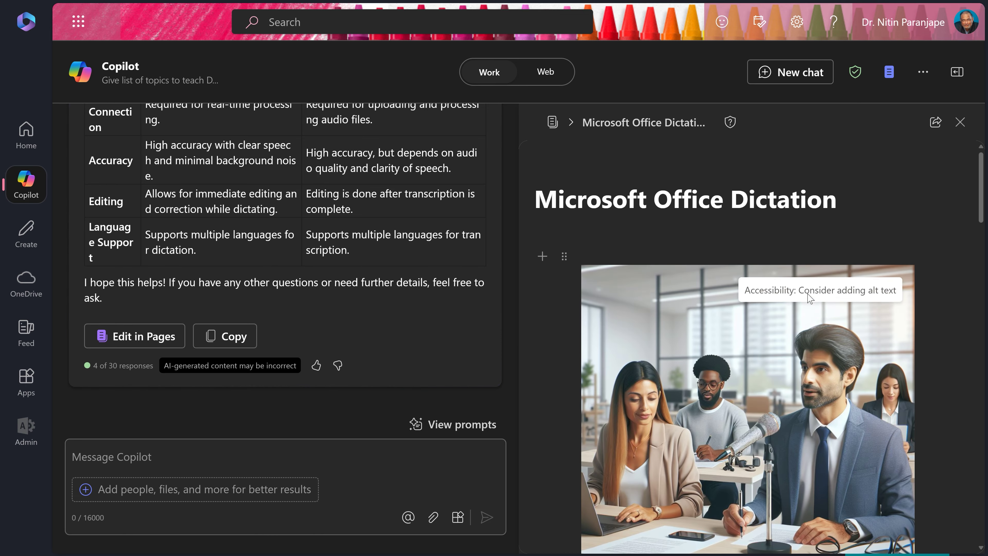
scroll(809, 298, down, 10)
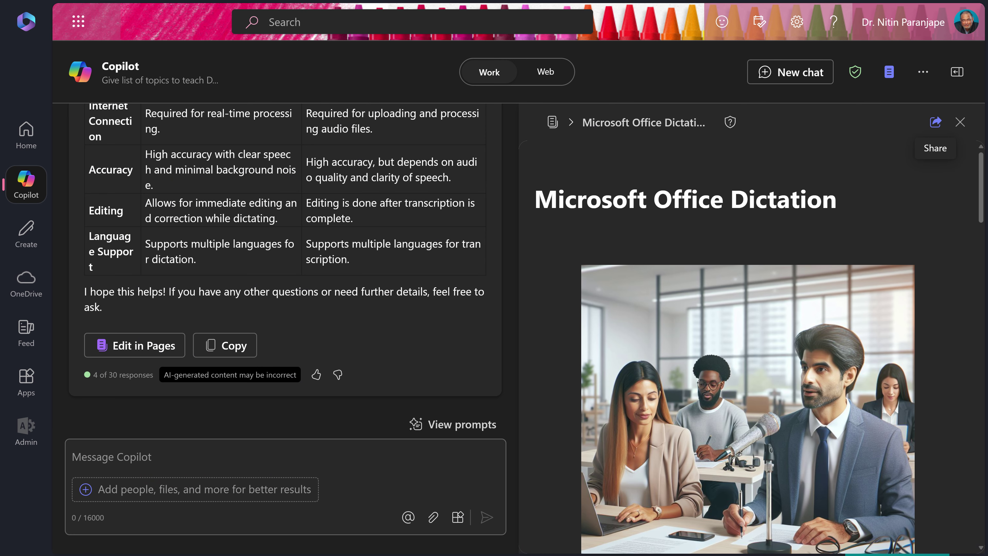
Share the Microsoft Office Dictation page using a page link that gives access to this page only
click(936, 122)
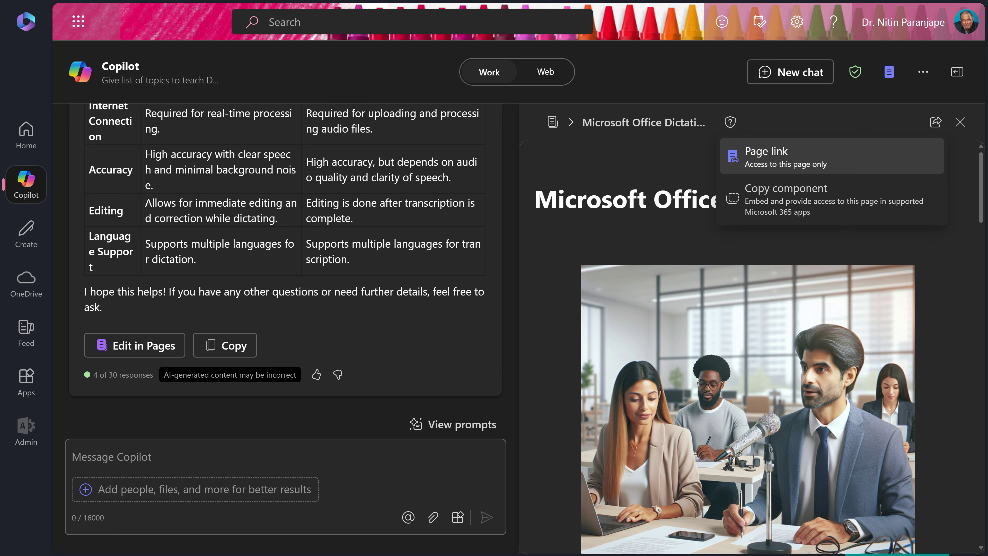
key(Down)
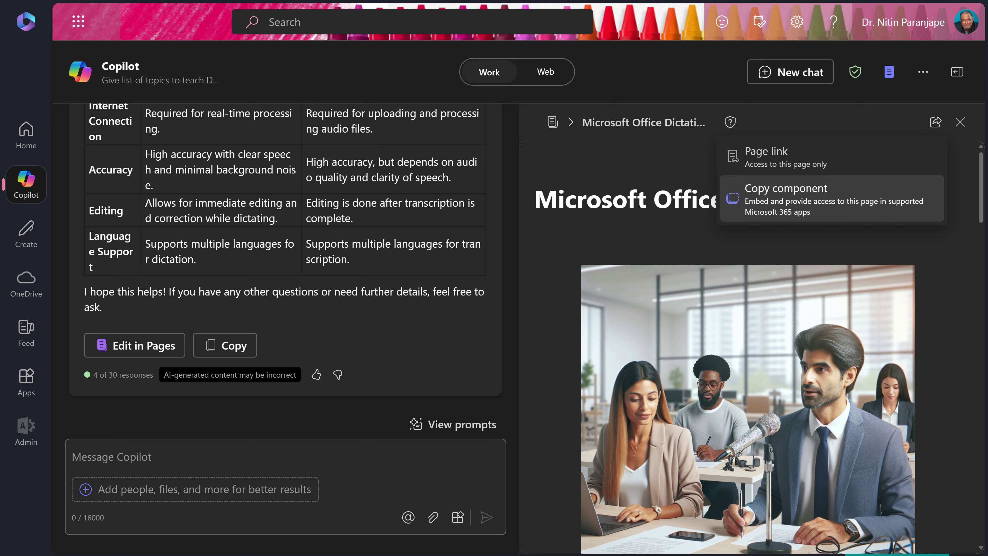
key(Up)
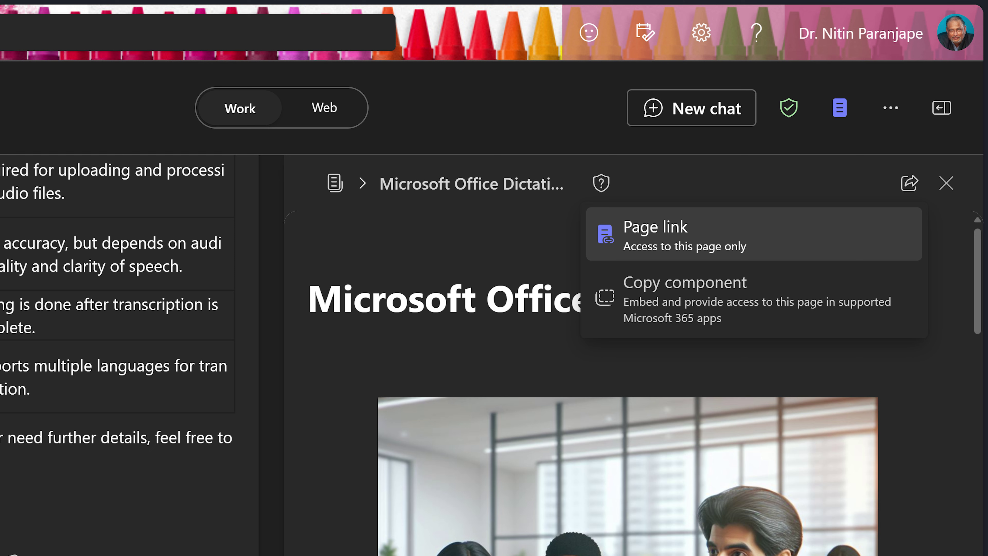
key(Return)
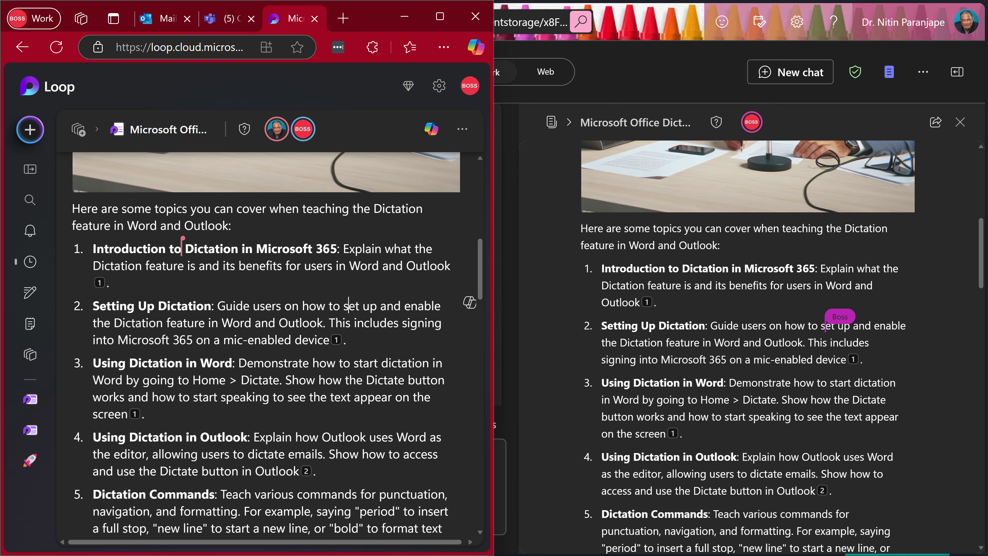
In the shared Loop page, insert "Editing together - just like in other Office apps." as item 2 of the topic list
click(150, 290)
key(Return)
text(Edit)
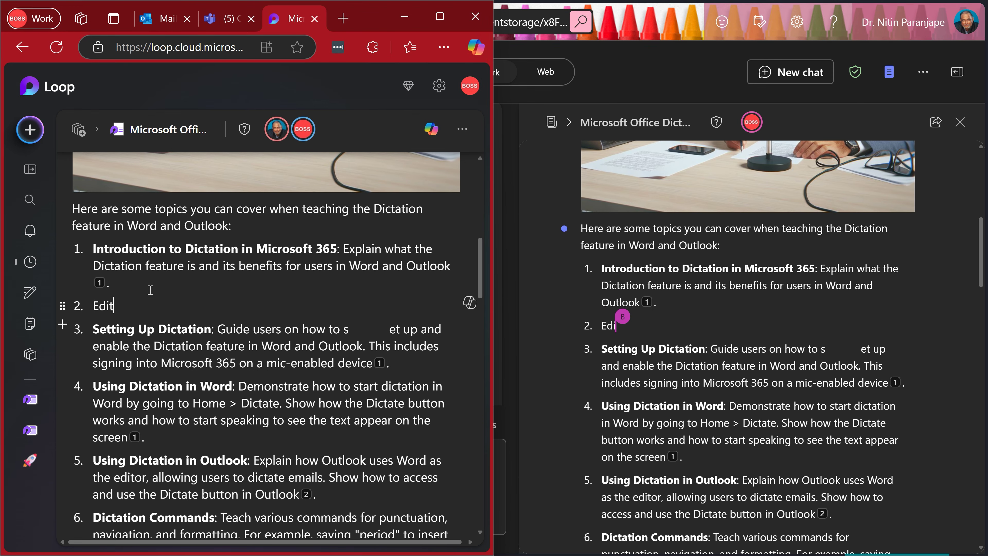
text(ing toge)
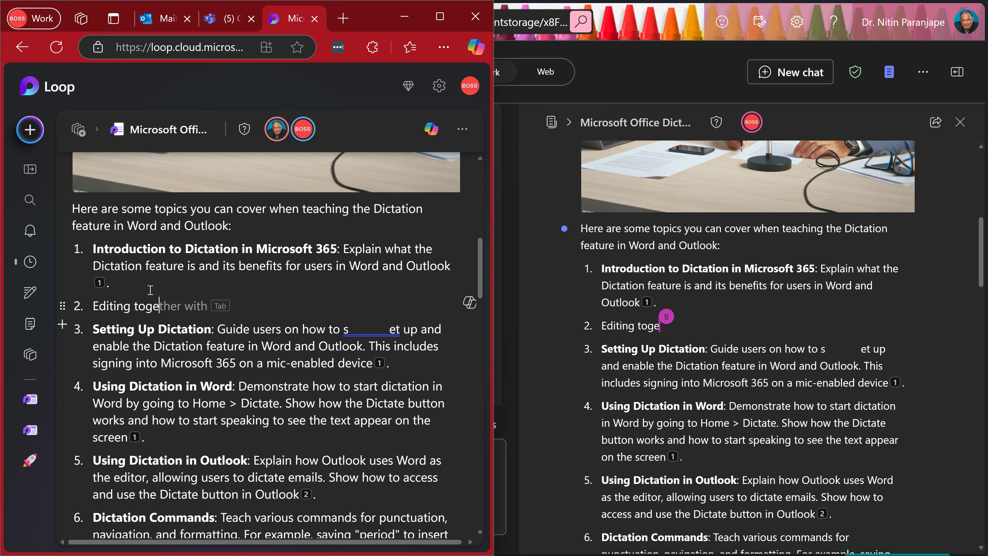
text(ther - just li)
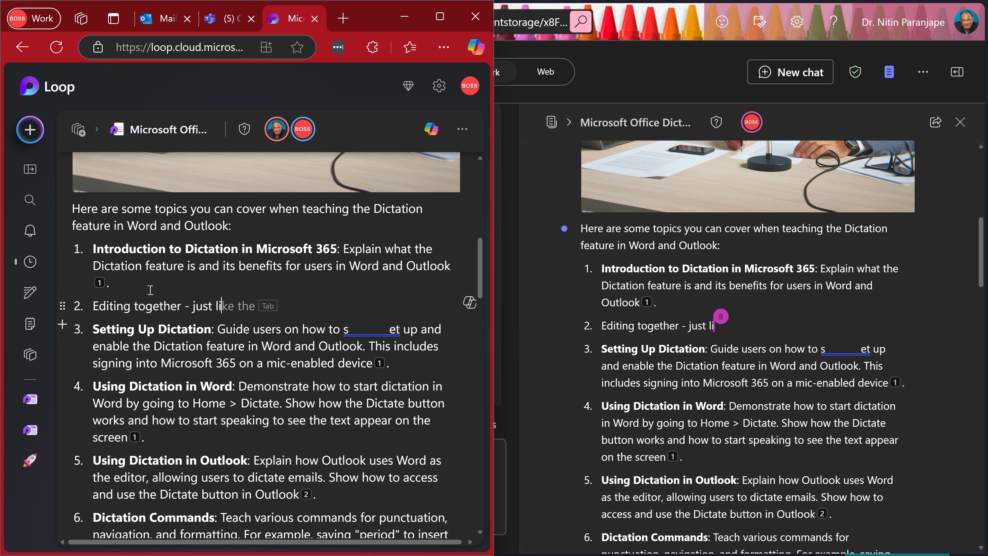
text(ke in other Office )
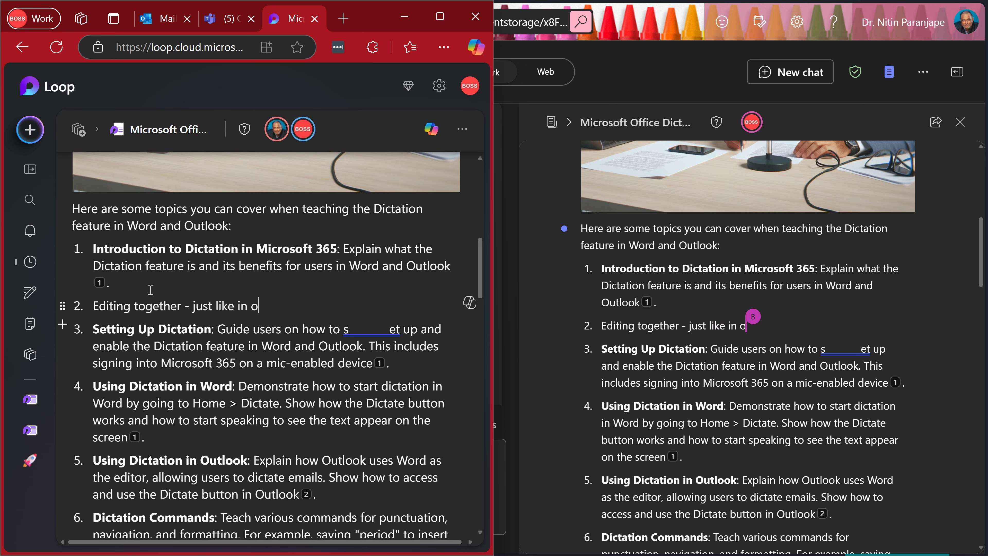
text(apps.)
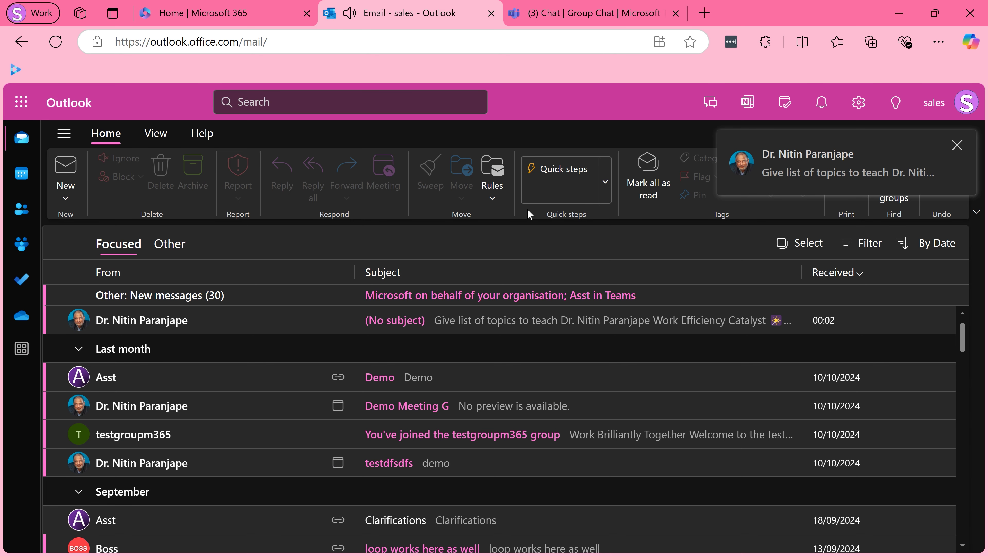
In the recipient's Outlook inbox, open the newest no-subject email and review the embedded page's dictation topics
click(484, 322)
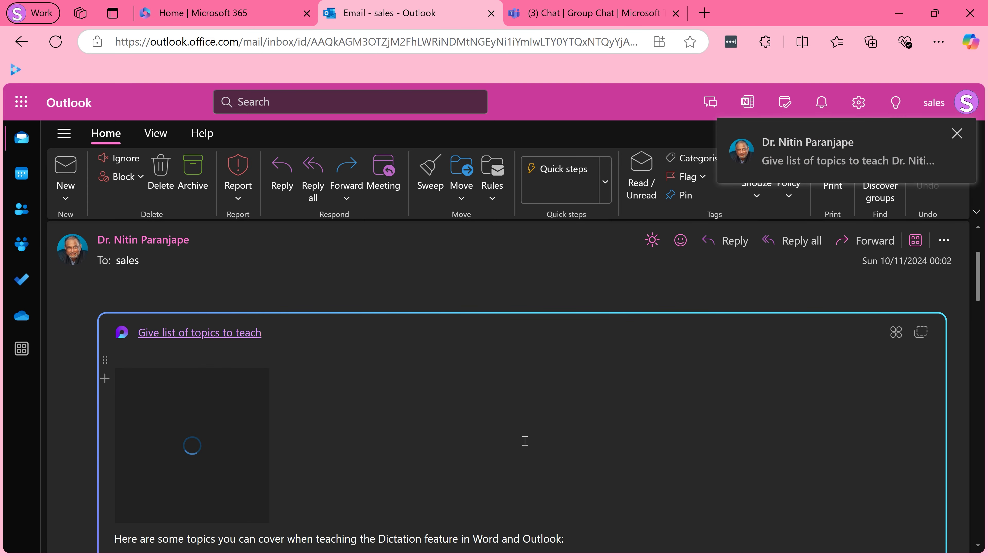
scroll(698, 412, down, 10)
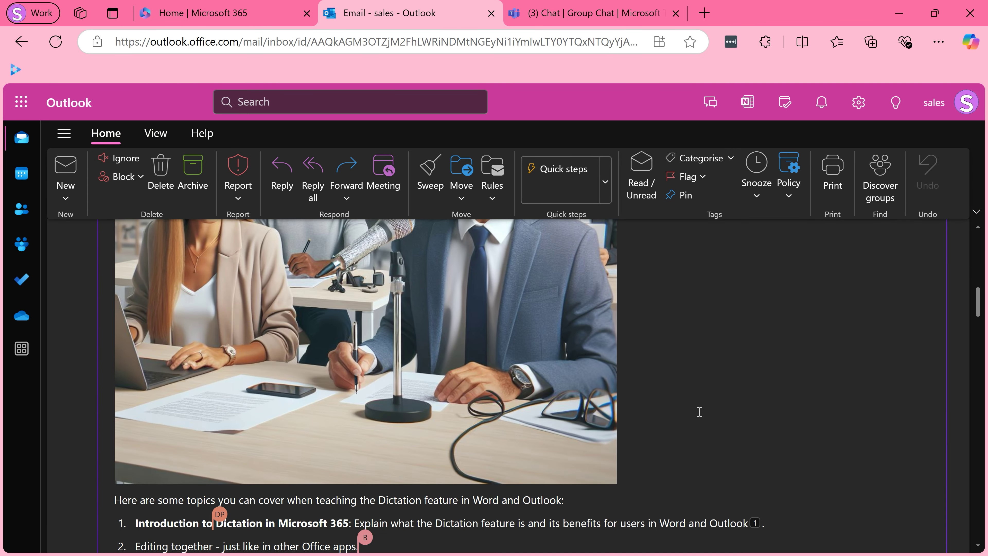
scroll(691, 406, down, 4)
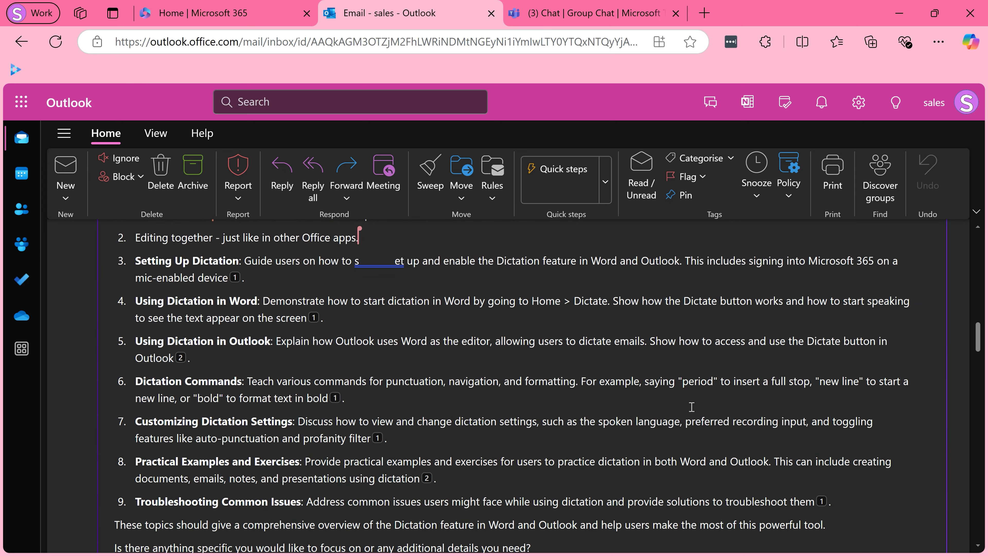
scroll(691, 406, up, 2)
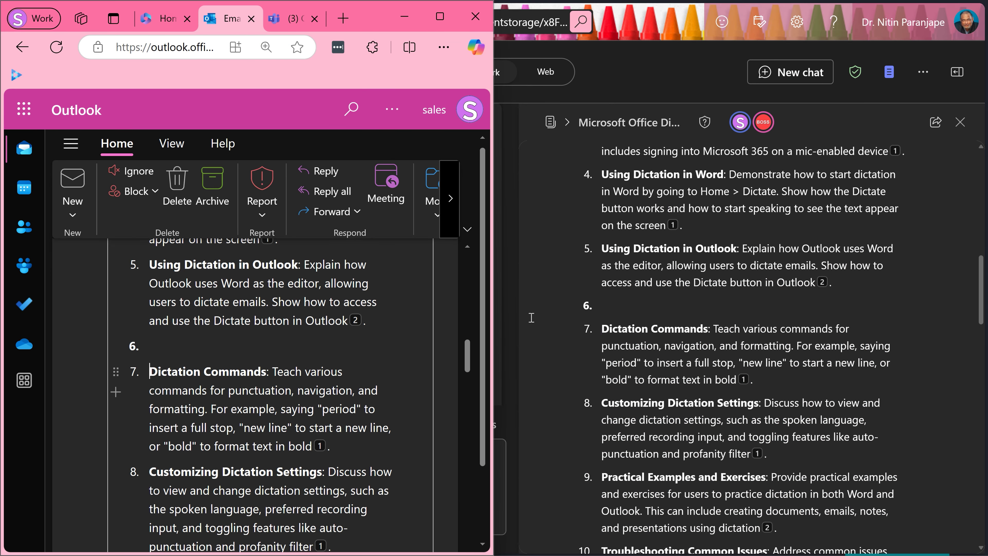
Enter "edit inside the received mail" as item 6 of the topic list in the emailed component
key(Left)
text(ed)
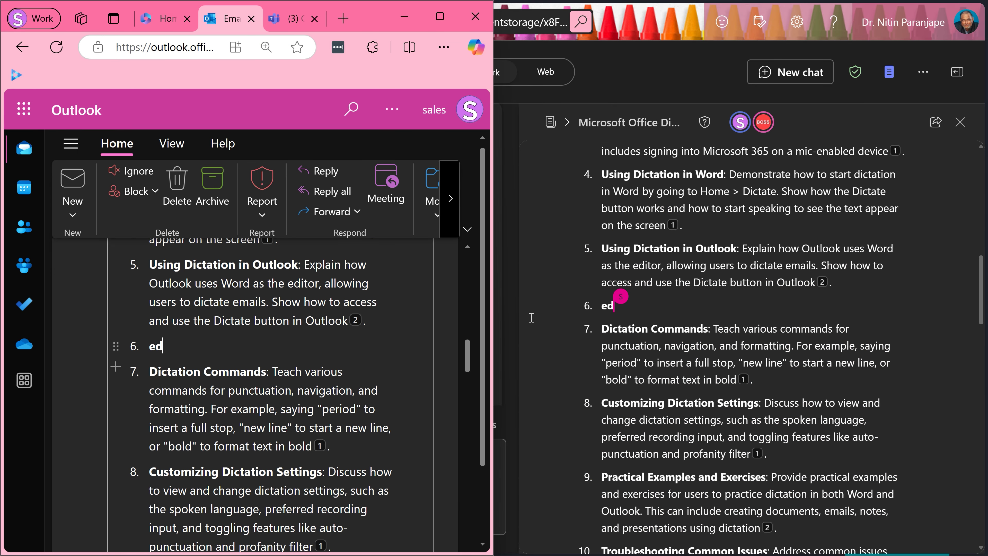
text(it inside the received mail)
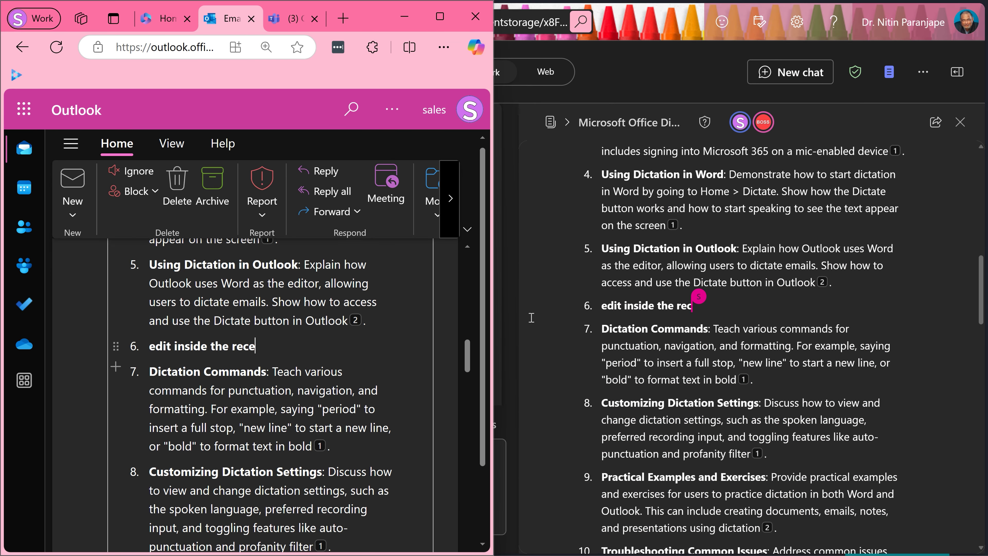